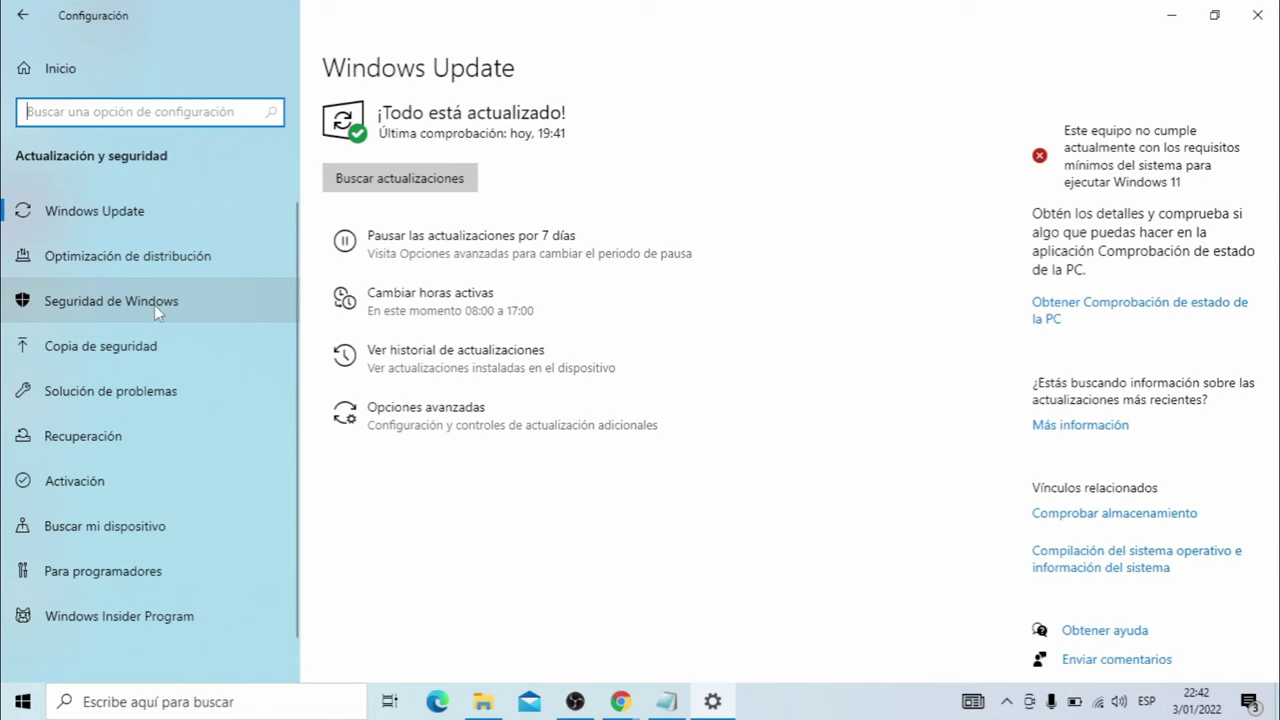
Open the management settings for virus and threat protection in Windows Security.
left_click(154, 305)
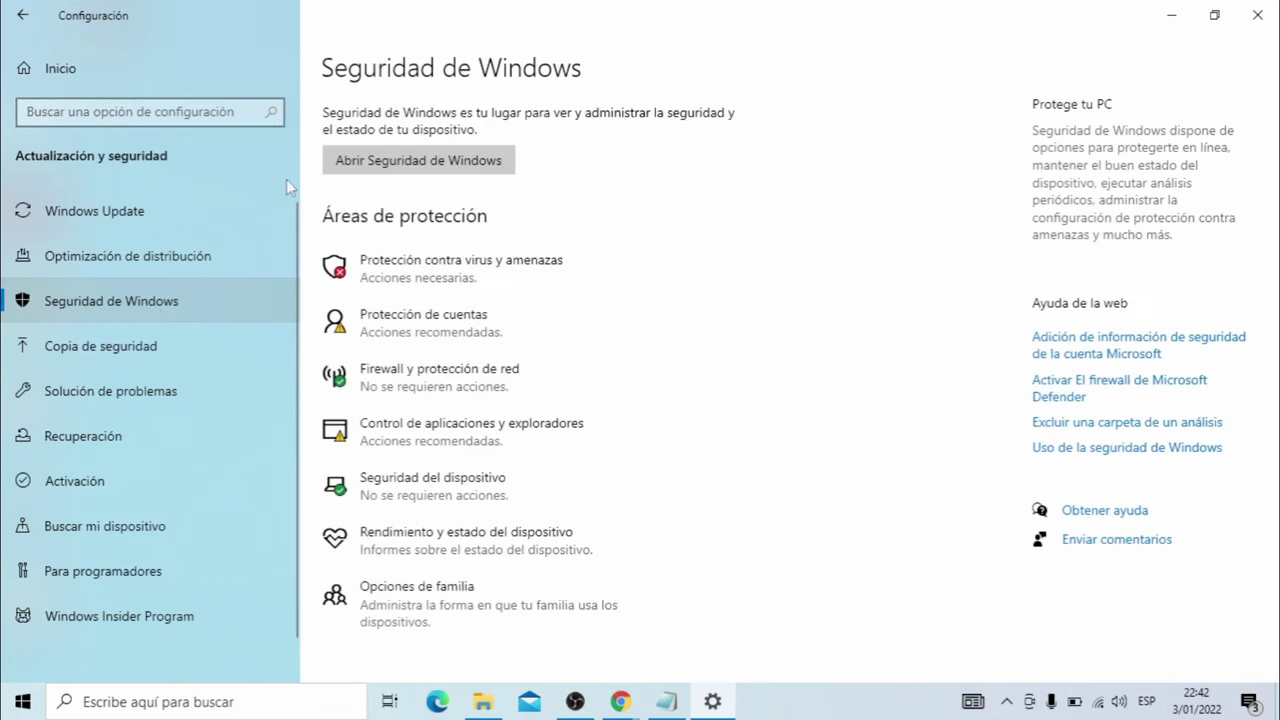
left_click(432, 160)
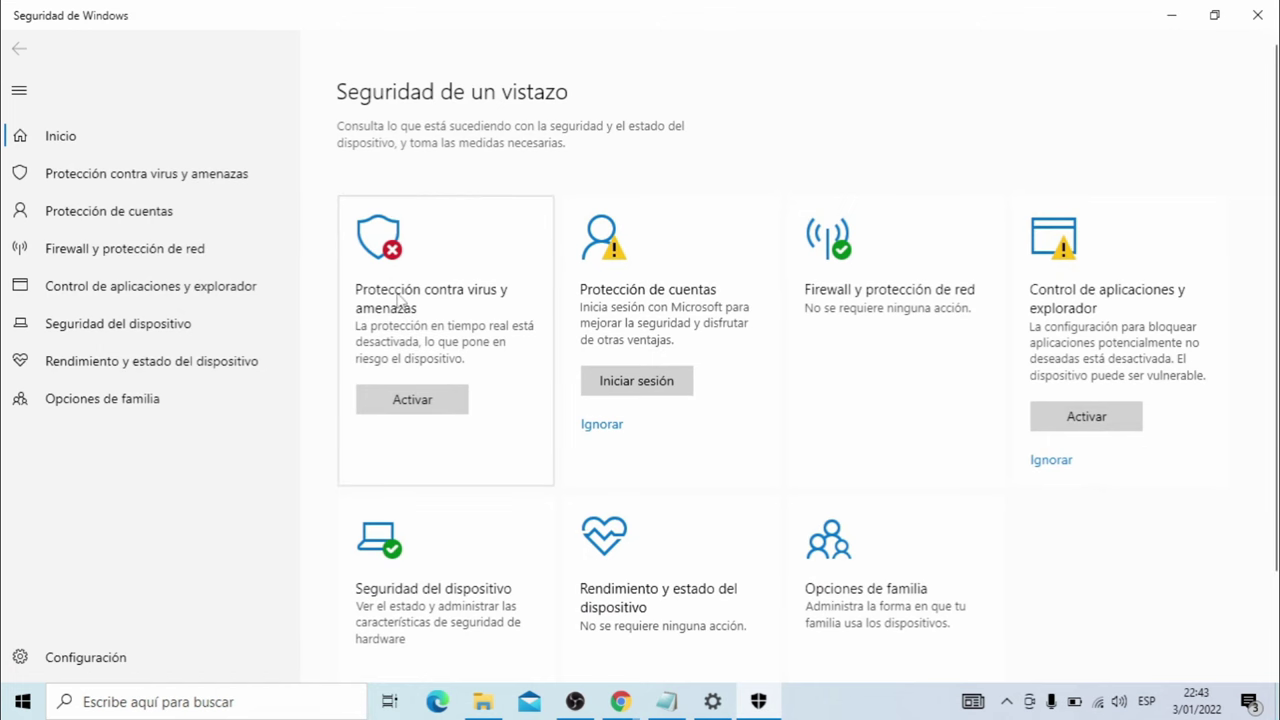
left_click(428, 315)
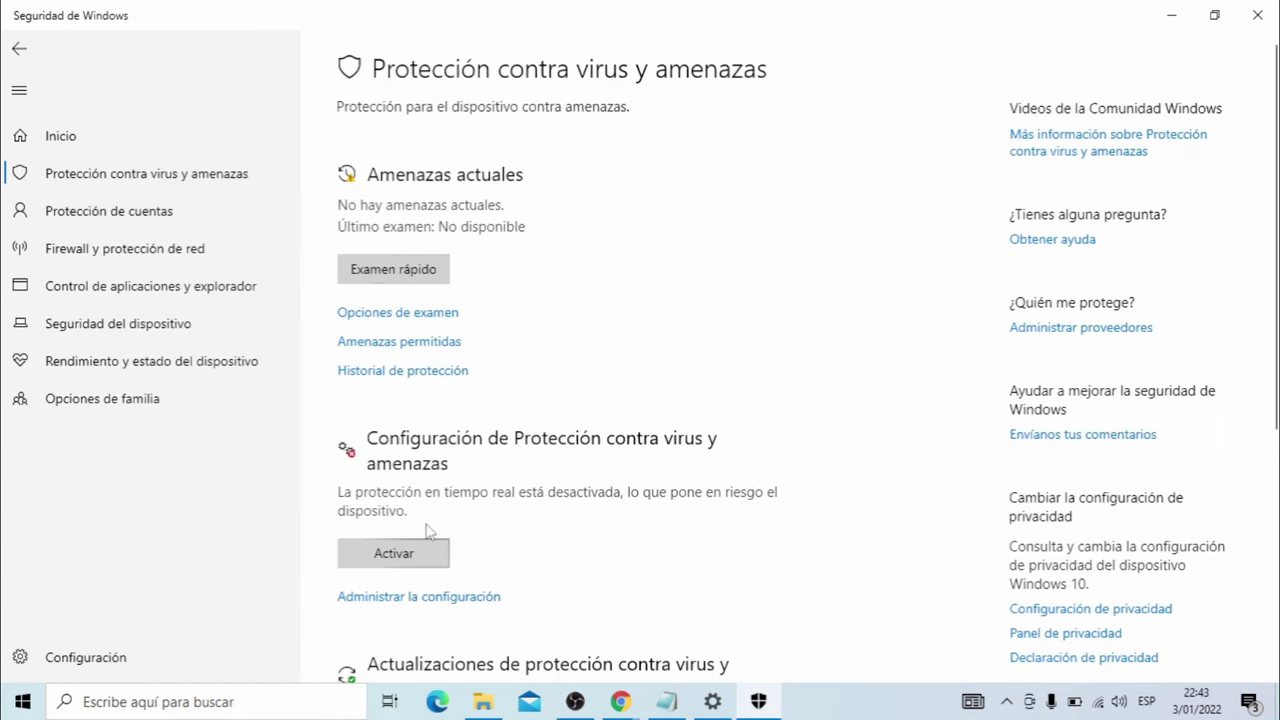
left_click(403, 600)
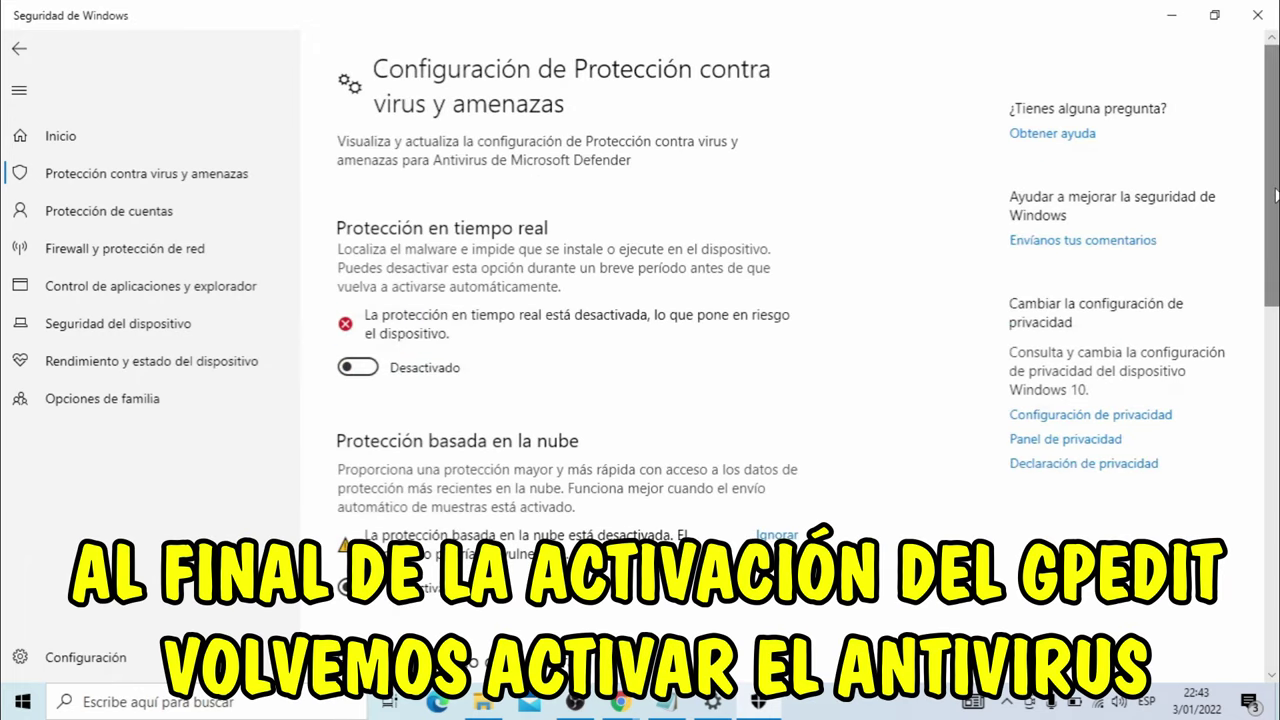
Turn off automatic sample submission and tamper protection, then close the security and settings windows.
scroll(597, 460, "down", 5)
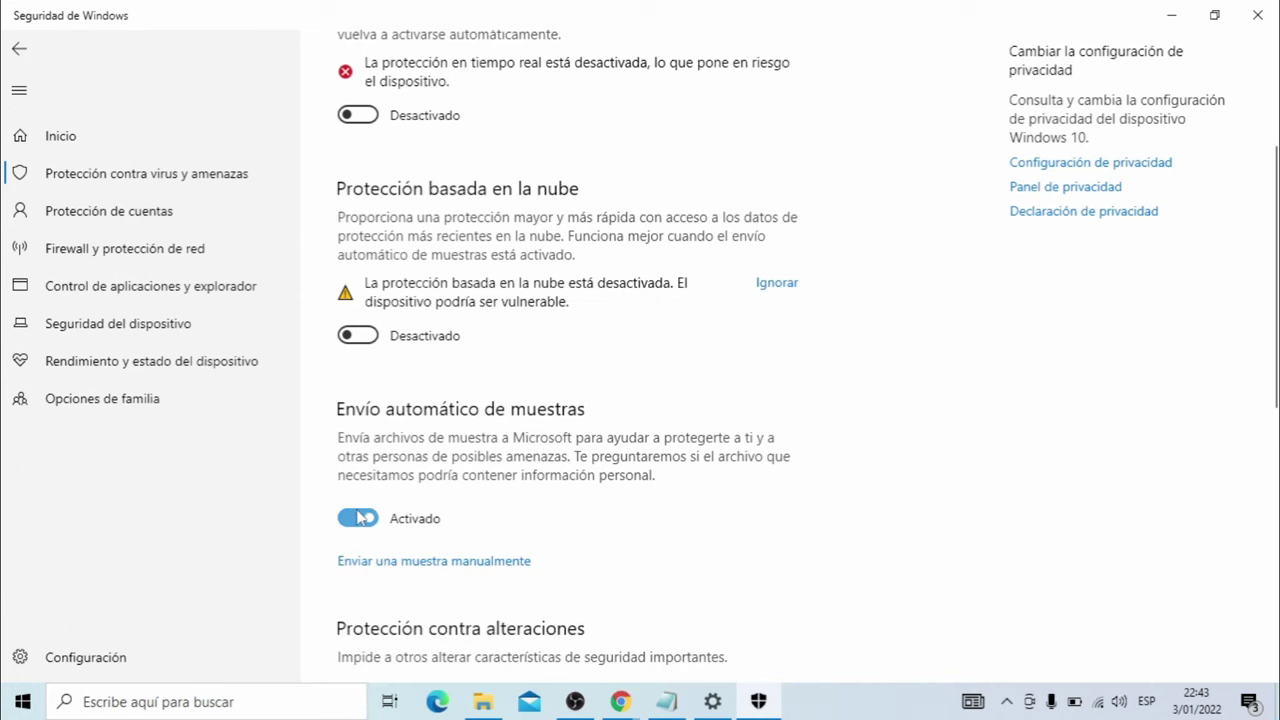
left_click(358, 517)
scroll(1268, 437, "down", 7)
left_click_drag(1268, 437, 1267, 433)
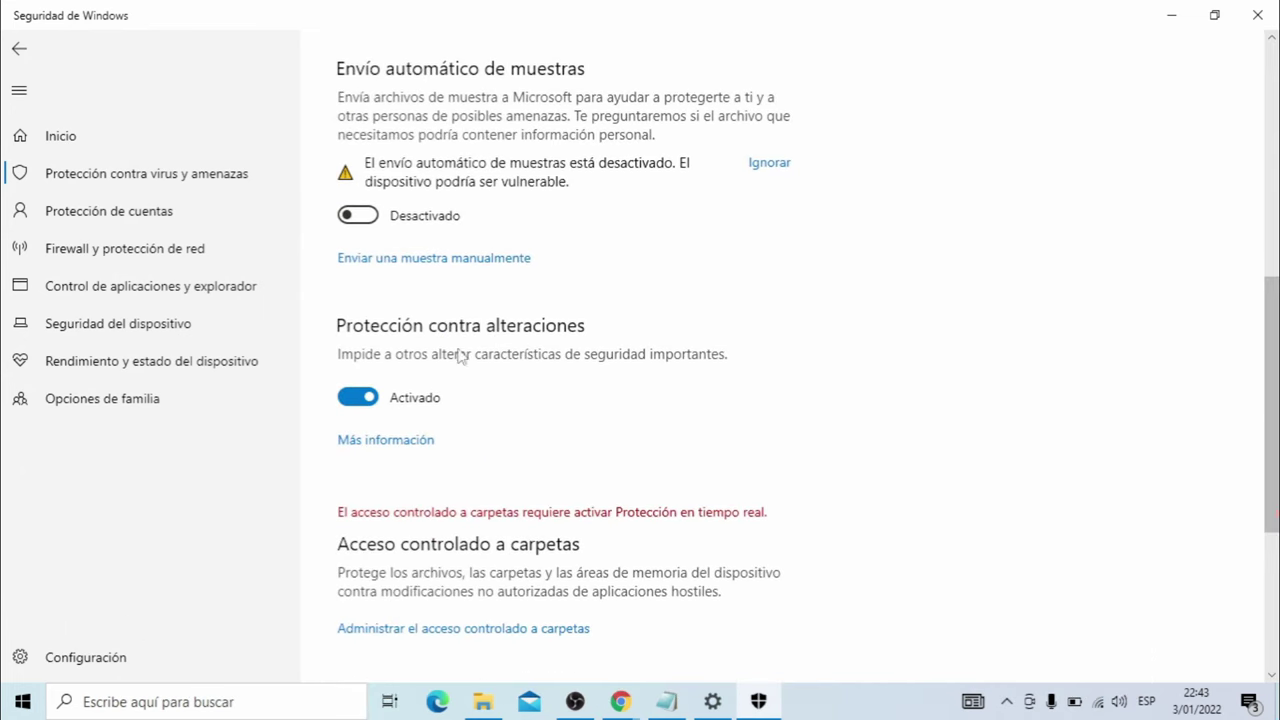
left_click(349, 400)
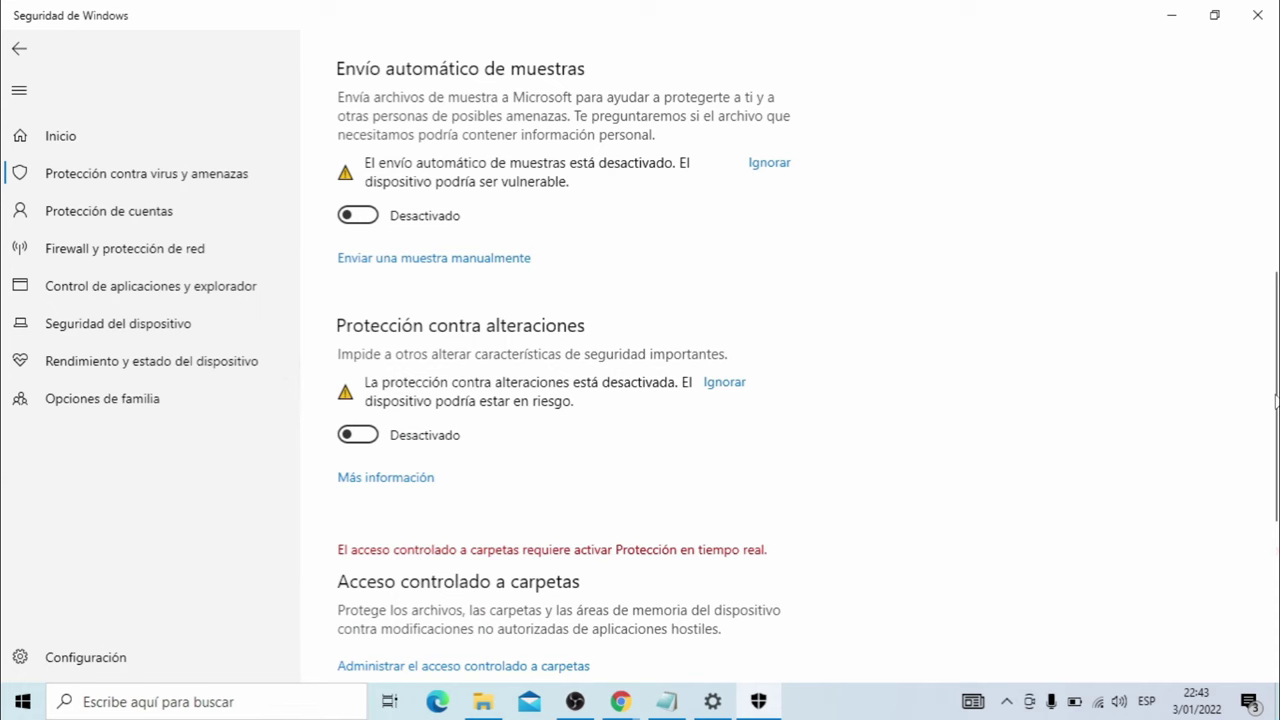
left_click_drag(1267, 403, 1270, 70)
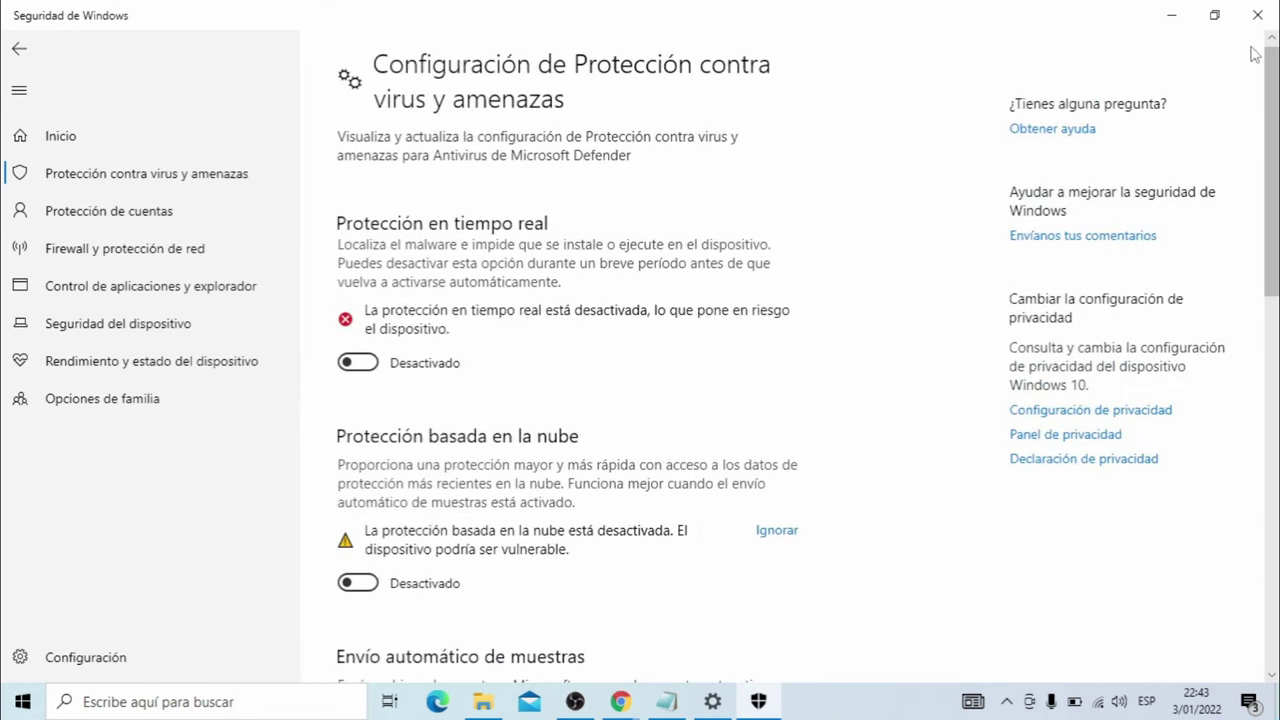
left_click(1257, 15)
left_click(1258, 15)
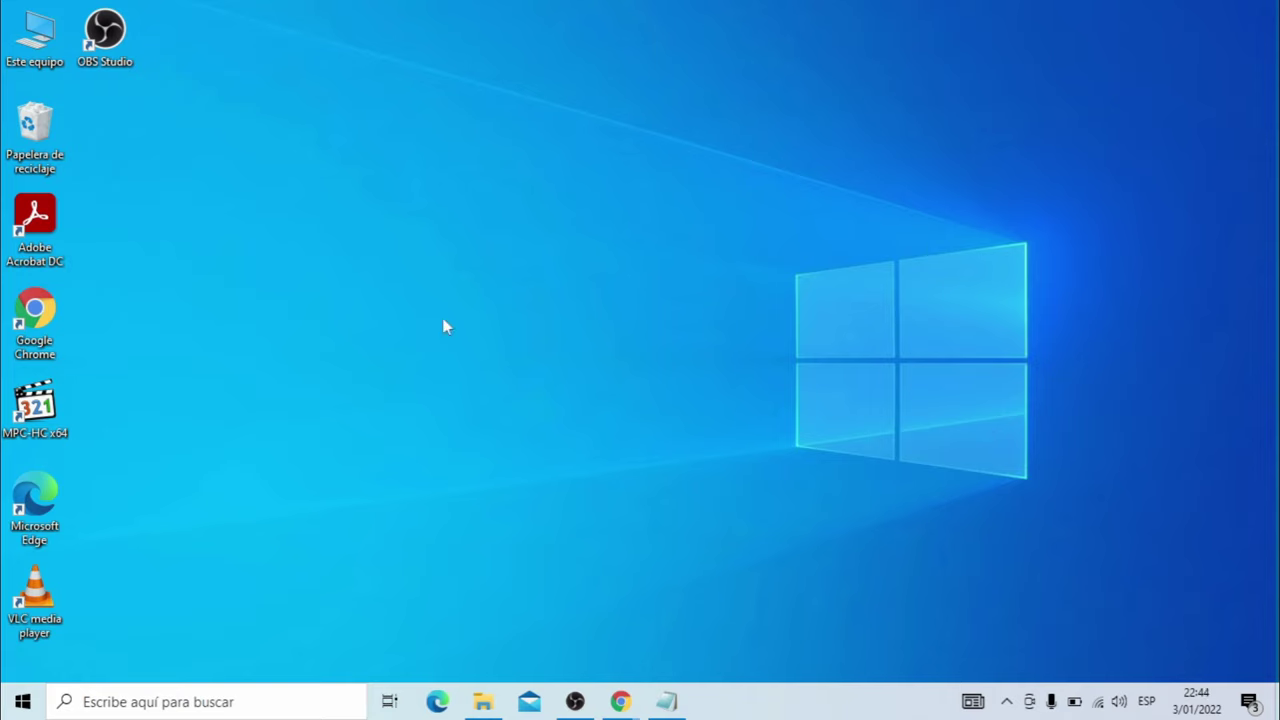
Try to launch the Group Policy editor by running gpedit.msc, and dismiss the open dialogs.
key("super+r")
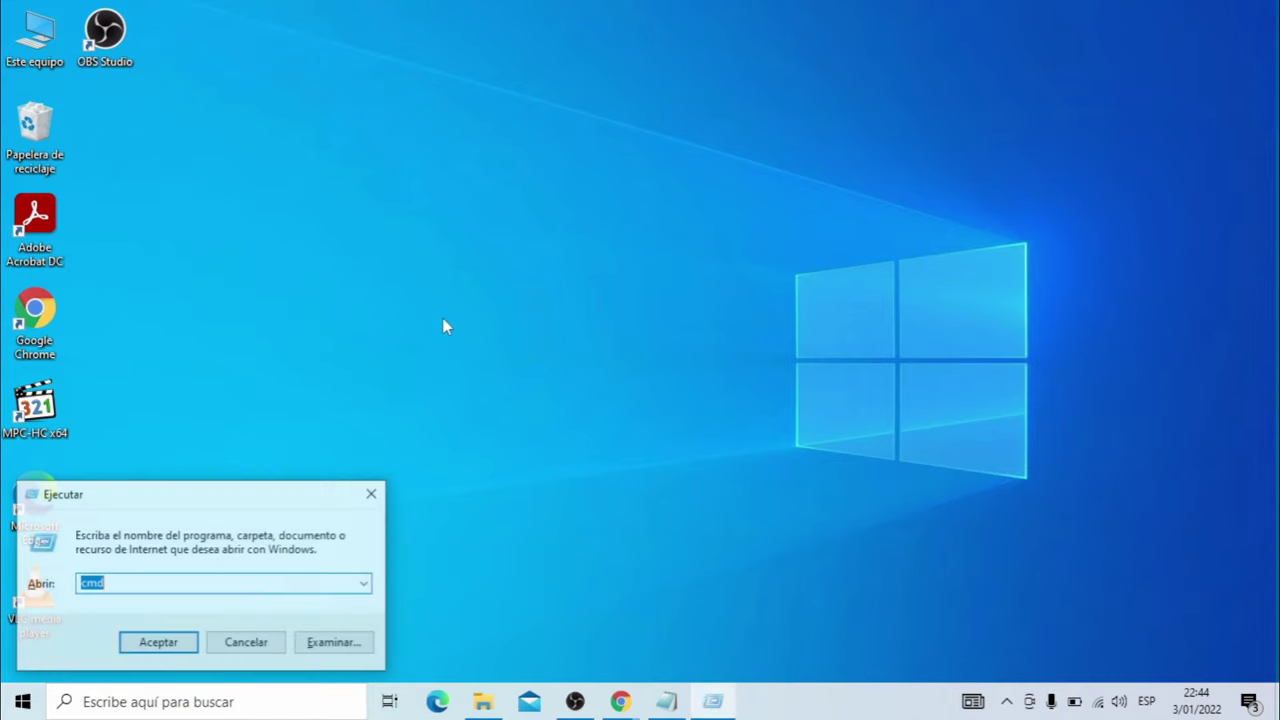
type("gpe")
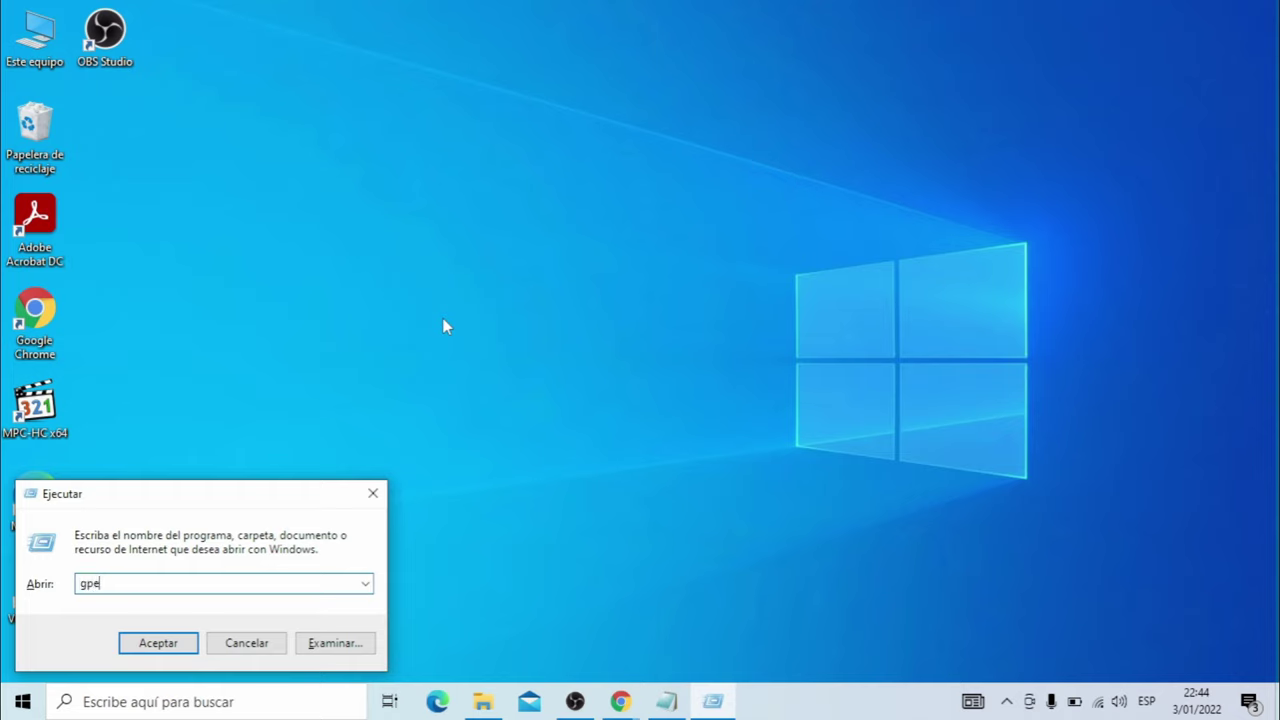
type("dit.msc")
left_click(181, 645)
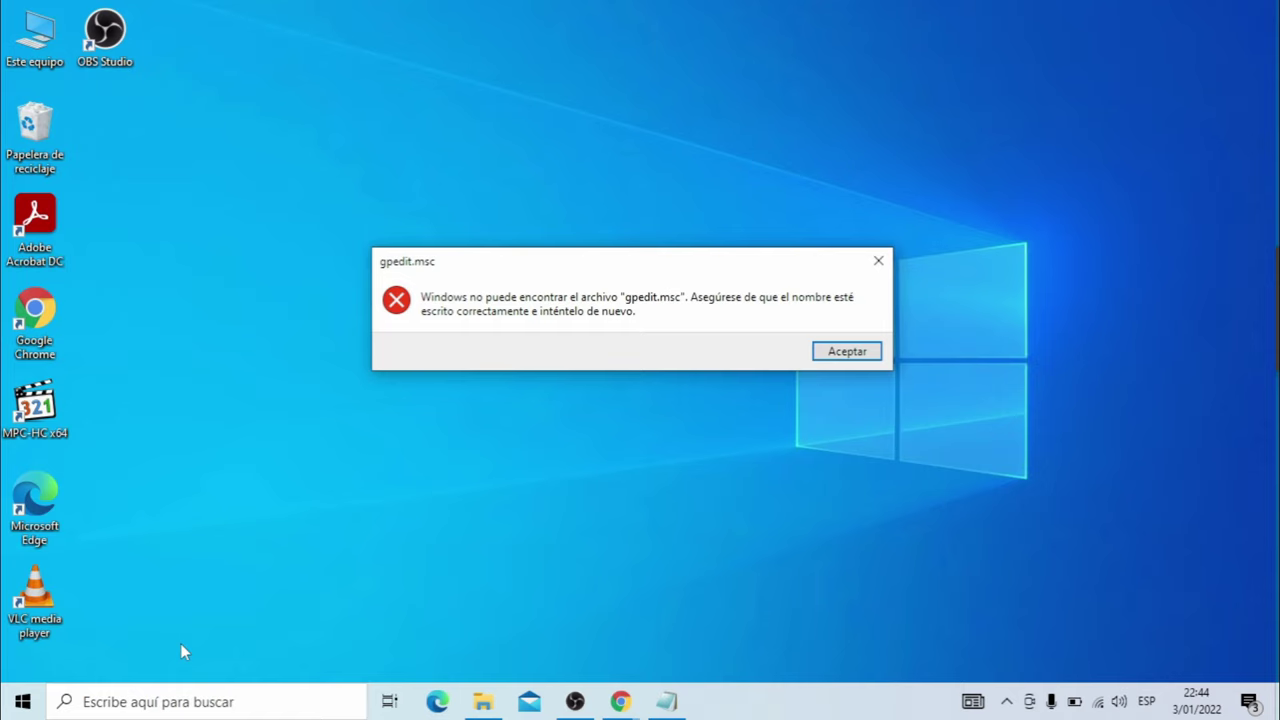
left_click(878, 261)
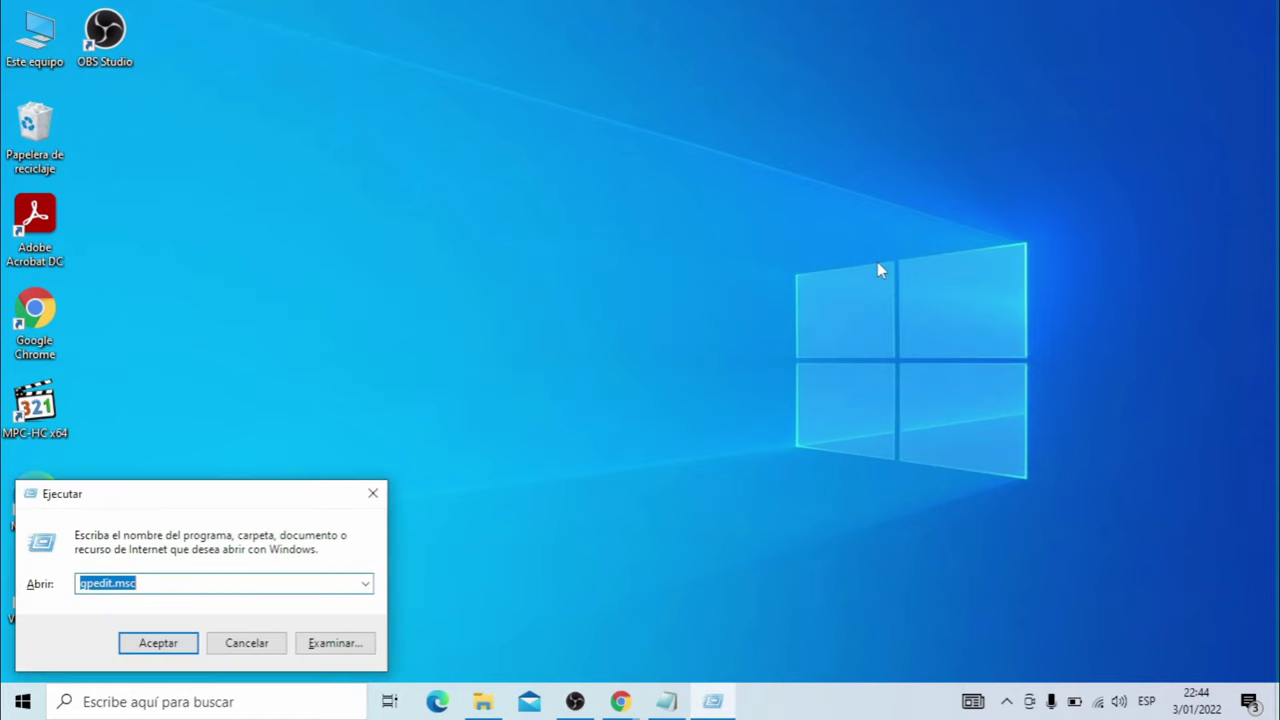
left_click(378, 502)
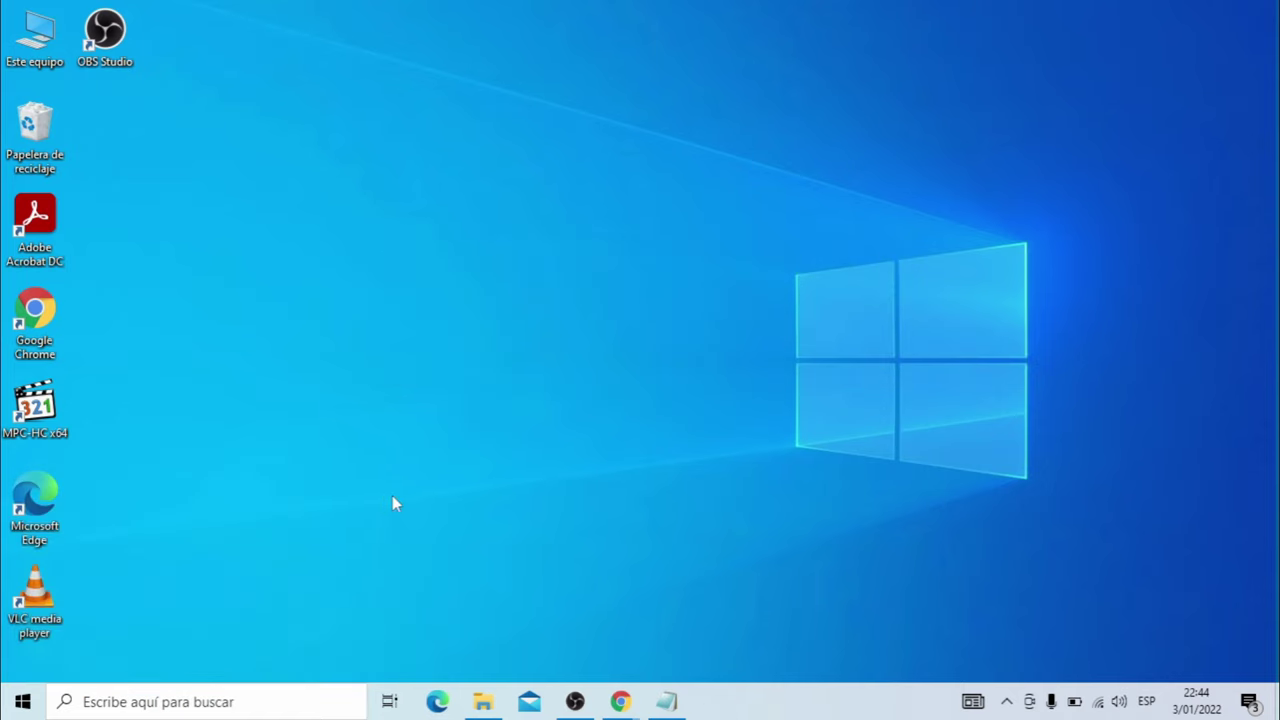
Switch to the MEGA folder in Chrome and save the gpedit-install RAR archive to the desktop as a normal download.
mouse_move(620, 701)
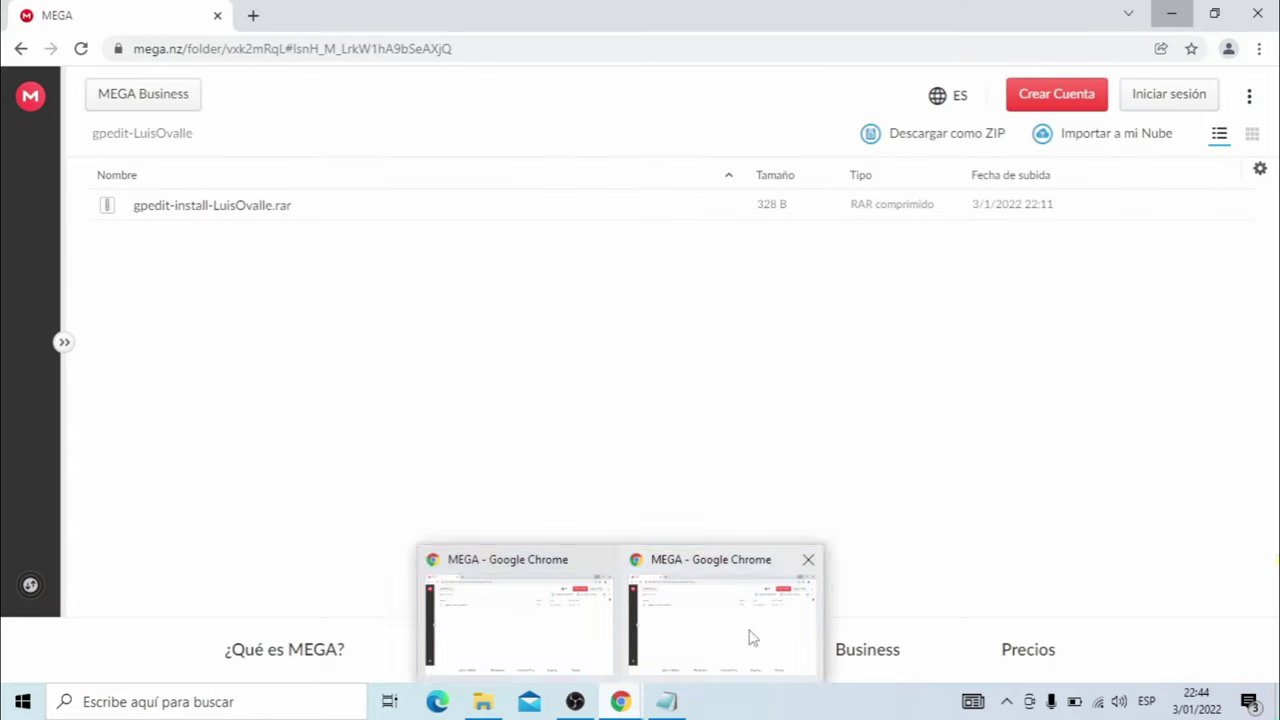
left_click(752, 637)
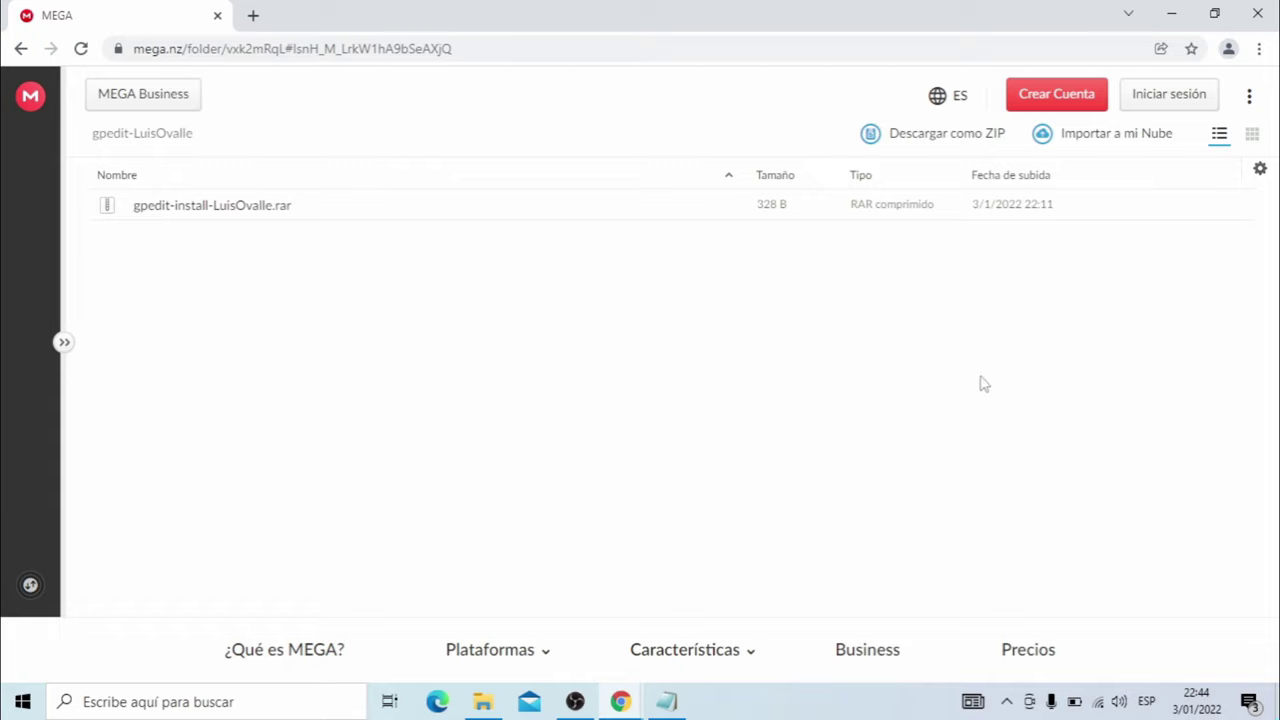
left_click(1135, 207)
mouse_move(1063, 291)
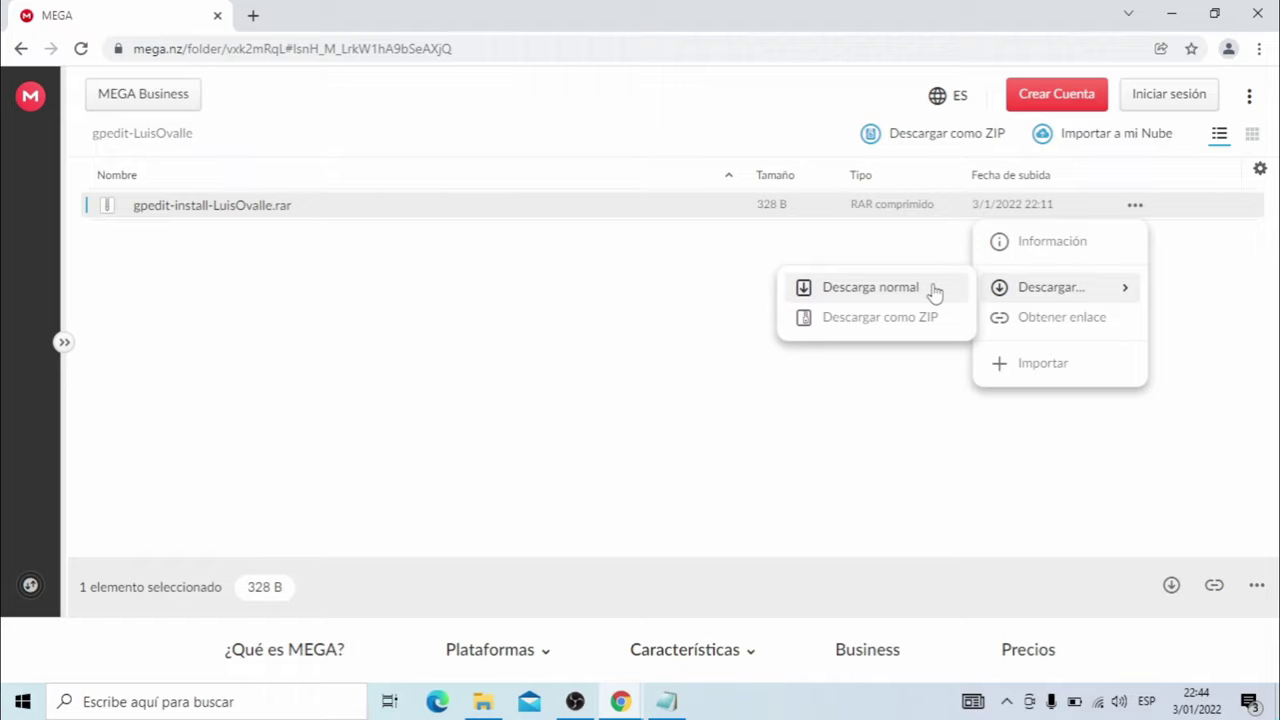
left_click(723, 323)
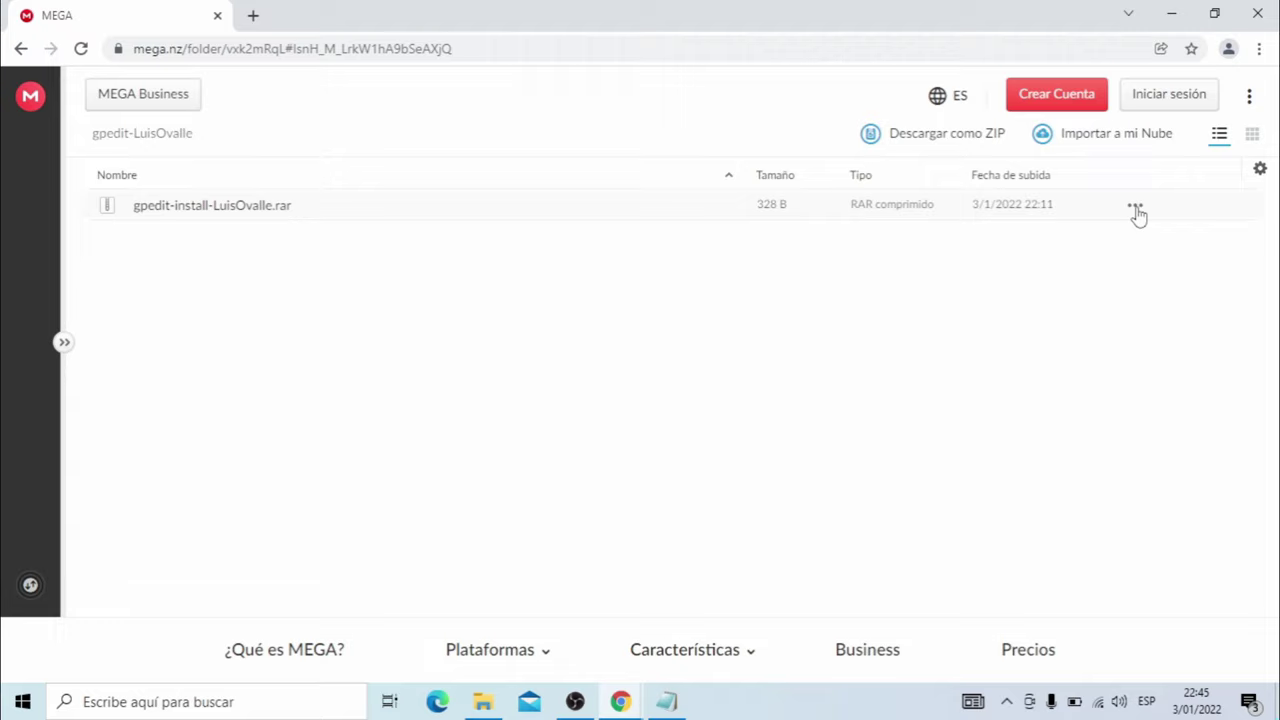
left_click(1137, 210)
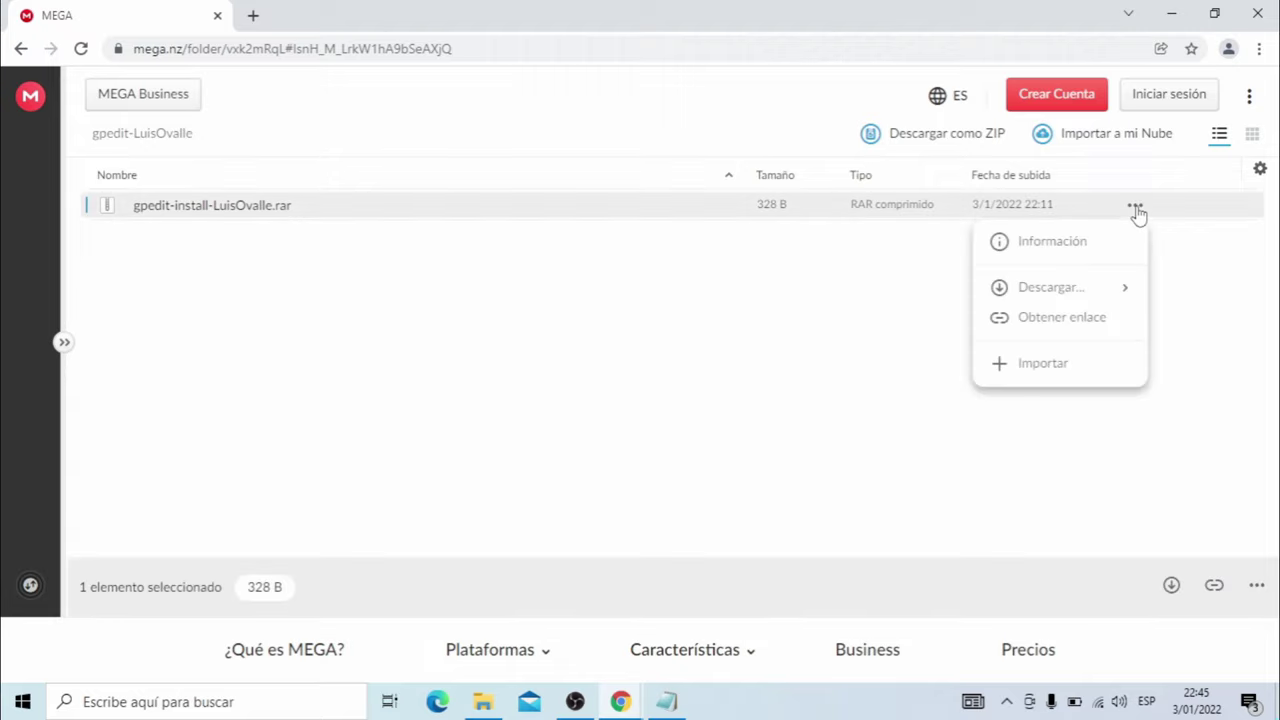
mouse_move(1063, 289)
left_click(871, 292)
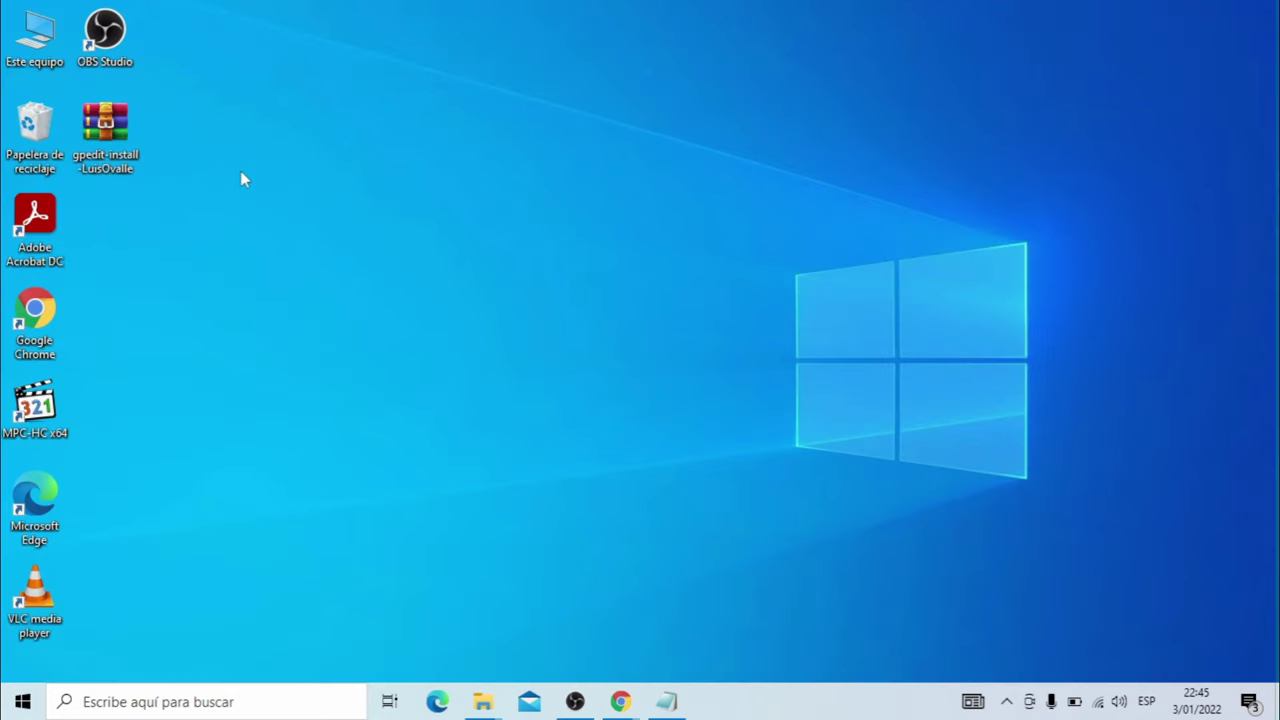
Extract the gpedit-install archive directly onto the desktop and clear the file selection.
right_click(105, 125)
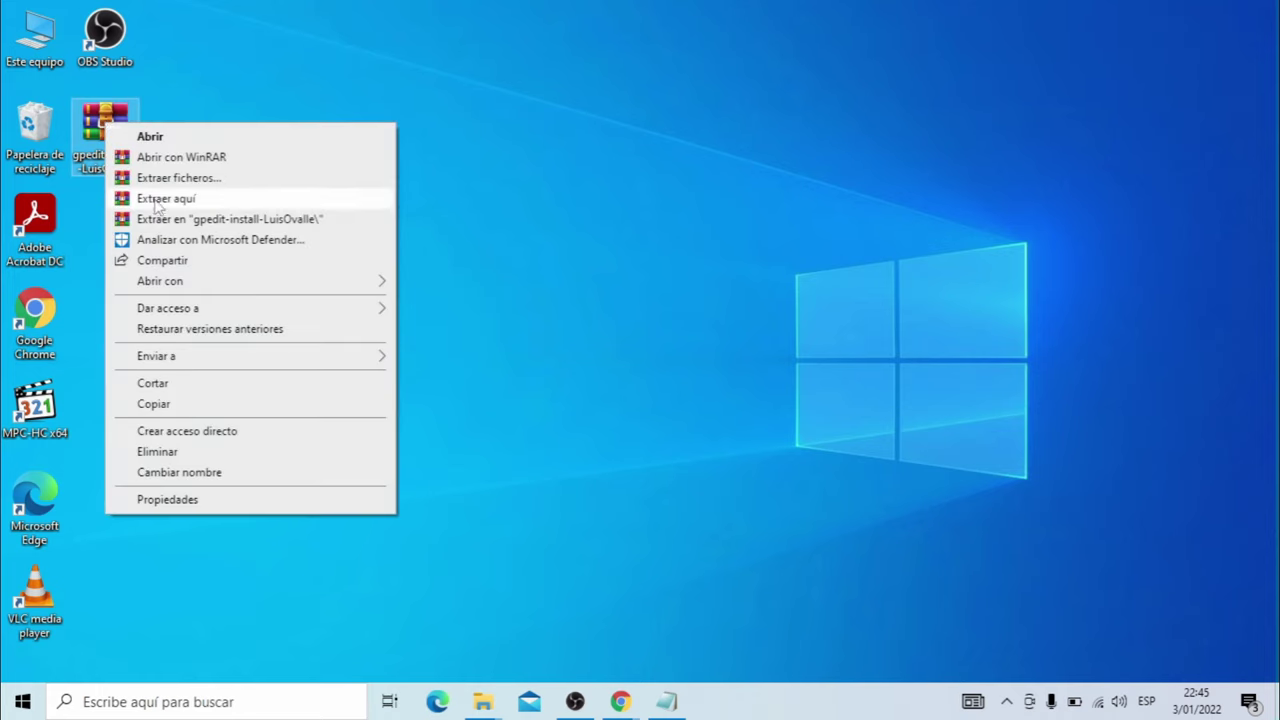
left_click(156, 199)
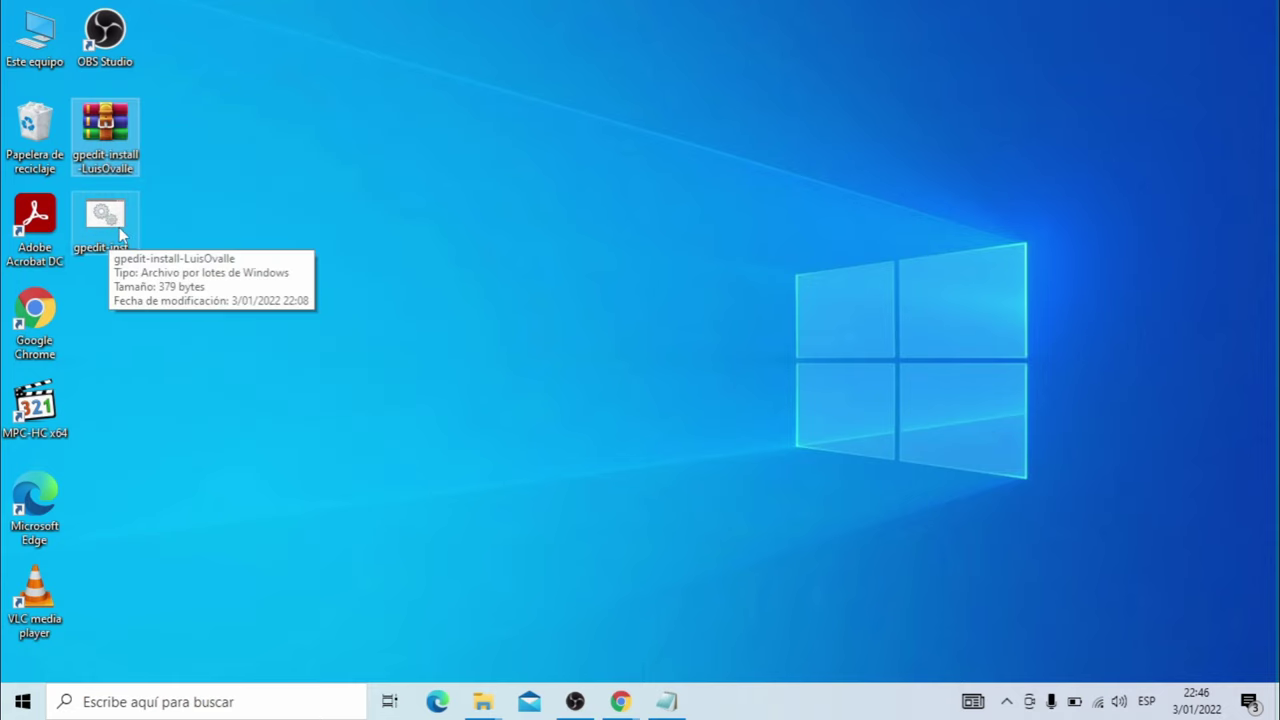
left_click(213, 215)
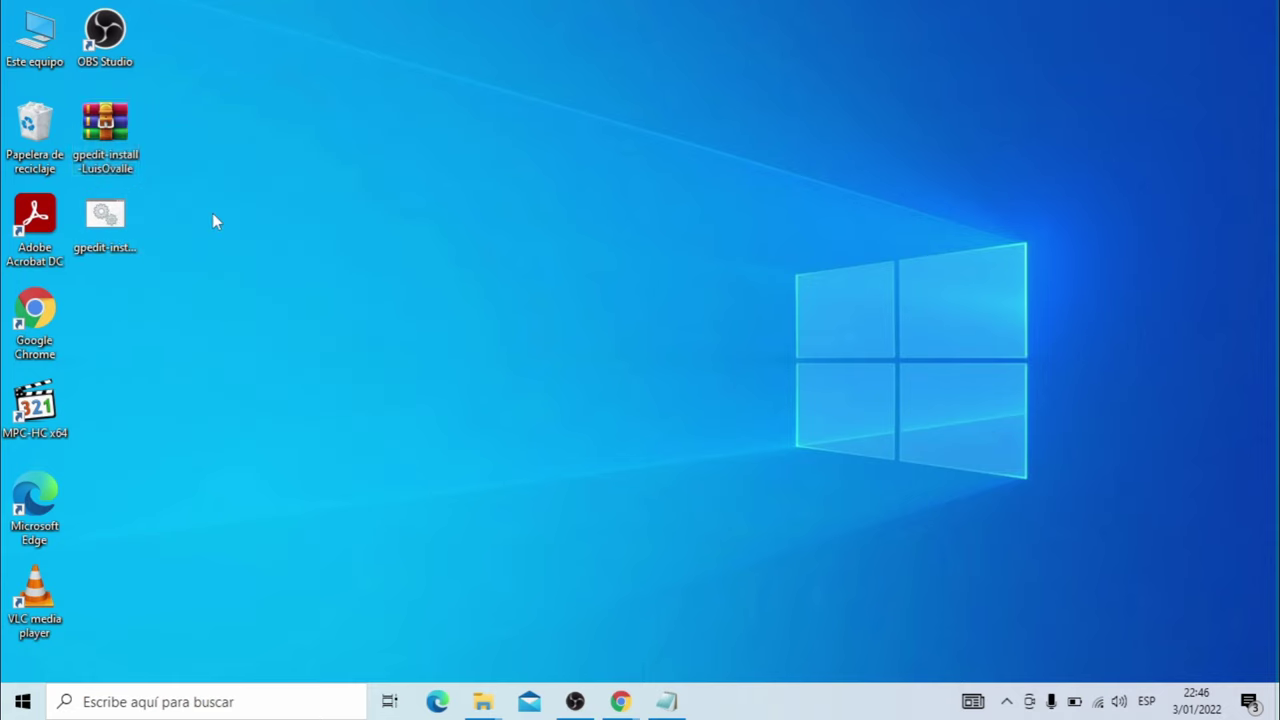
Run the extracted gpedit-install batch file as administrator and dismiss its console once all packages are processed.
right_click(113, 221)
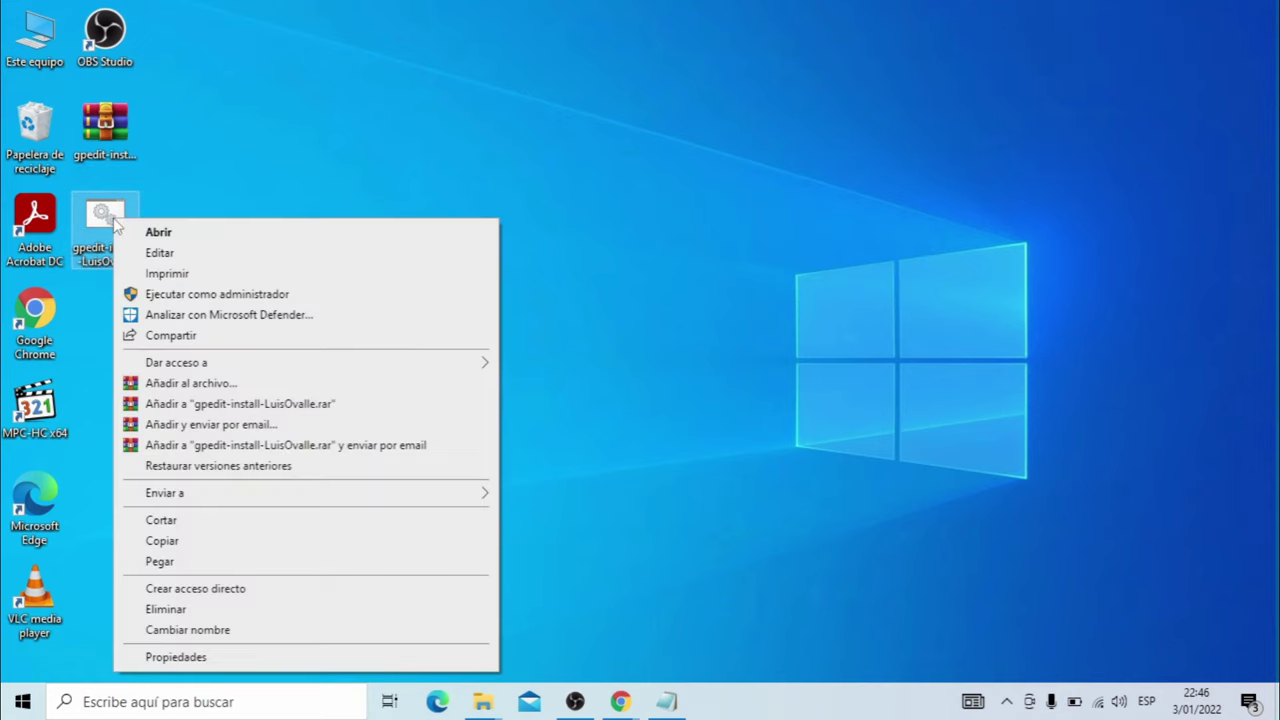
left_click(221, 295)
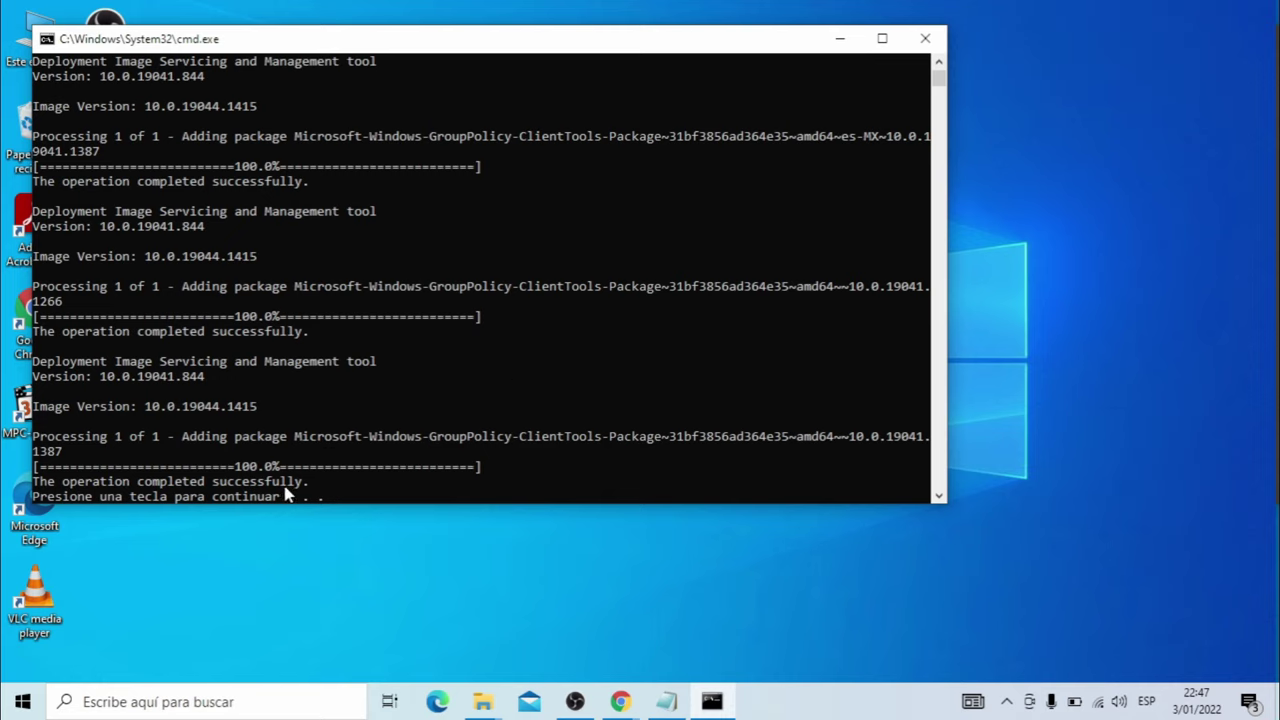
key("Return")
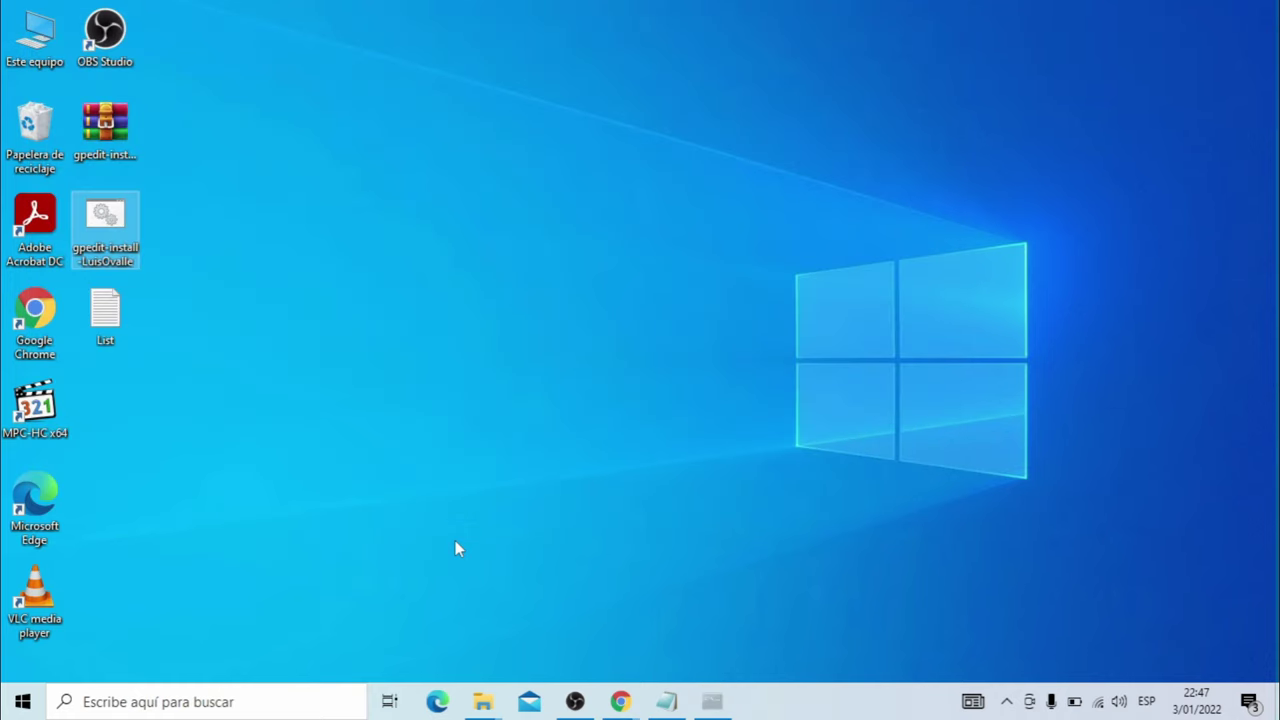
Open the List text file on the desktop to examine the Group Policy packages, and close it.
key("Down")
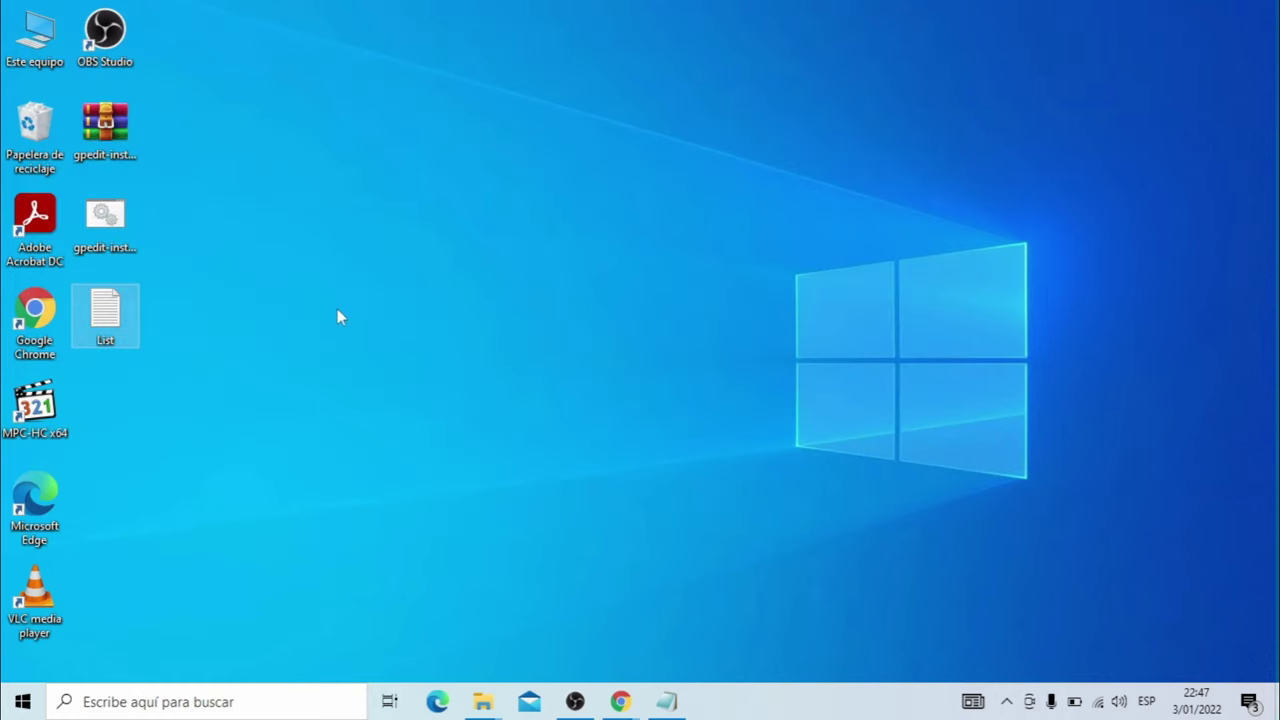
double_click(108, 318)
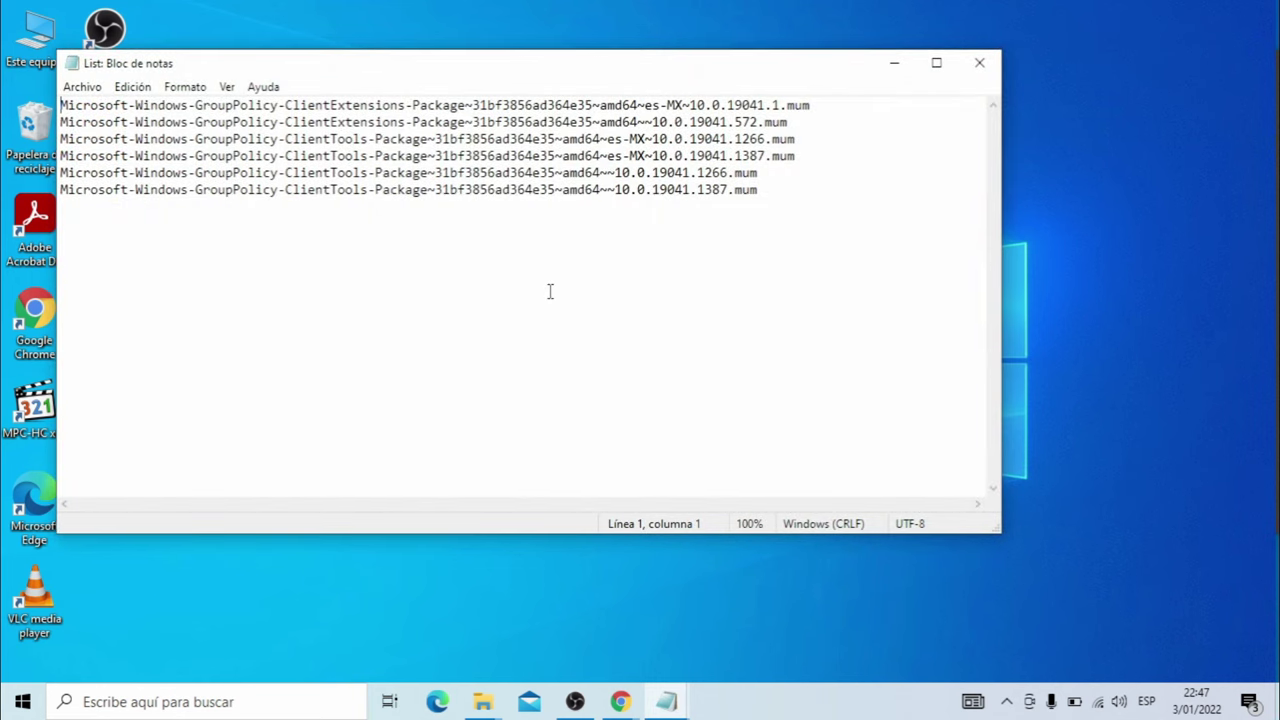
left_click(979, 62)
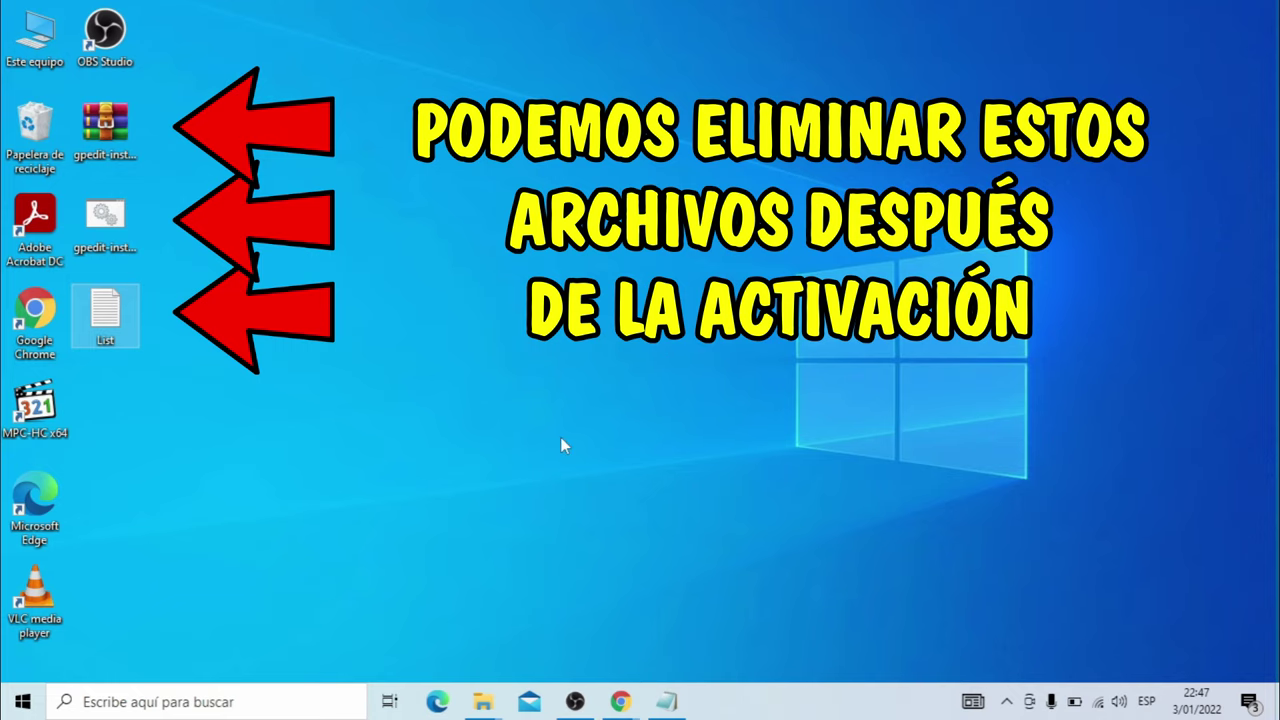
Launch the Group Policy editor by running gpedit.msc.
key("super+r")
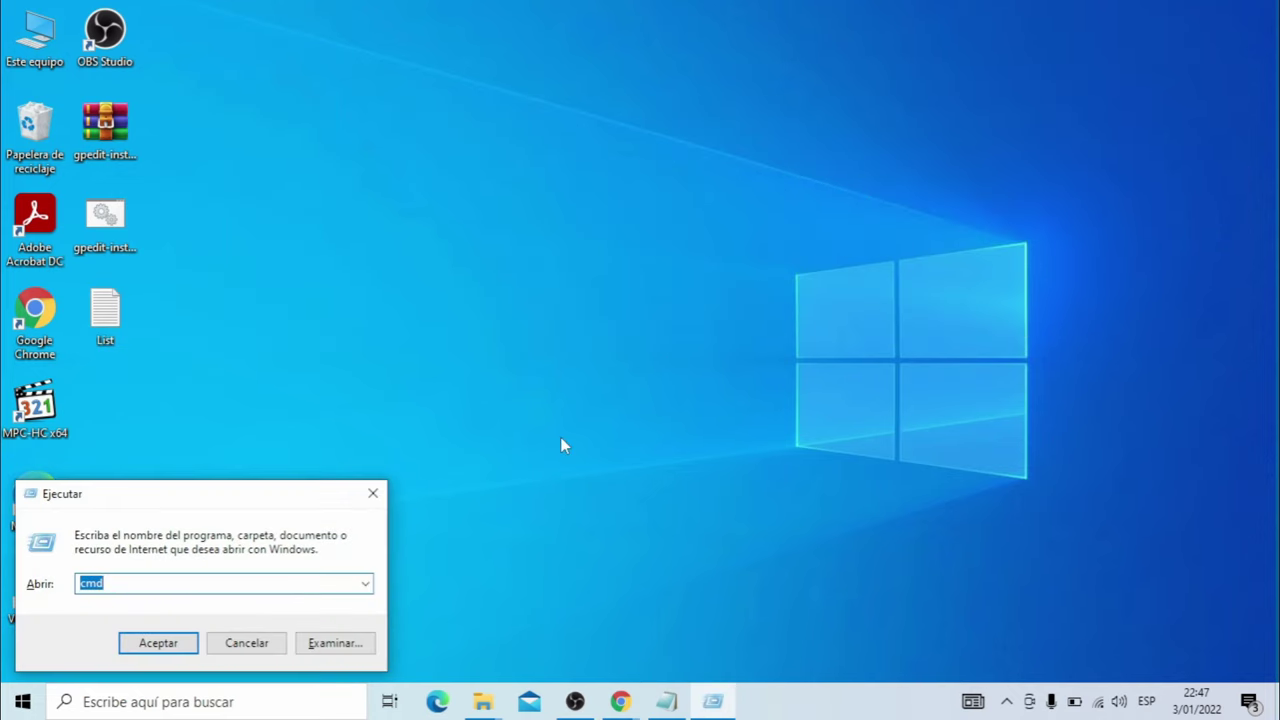
type("gpedit.msc")
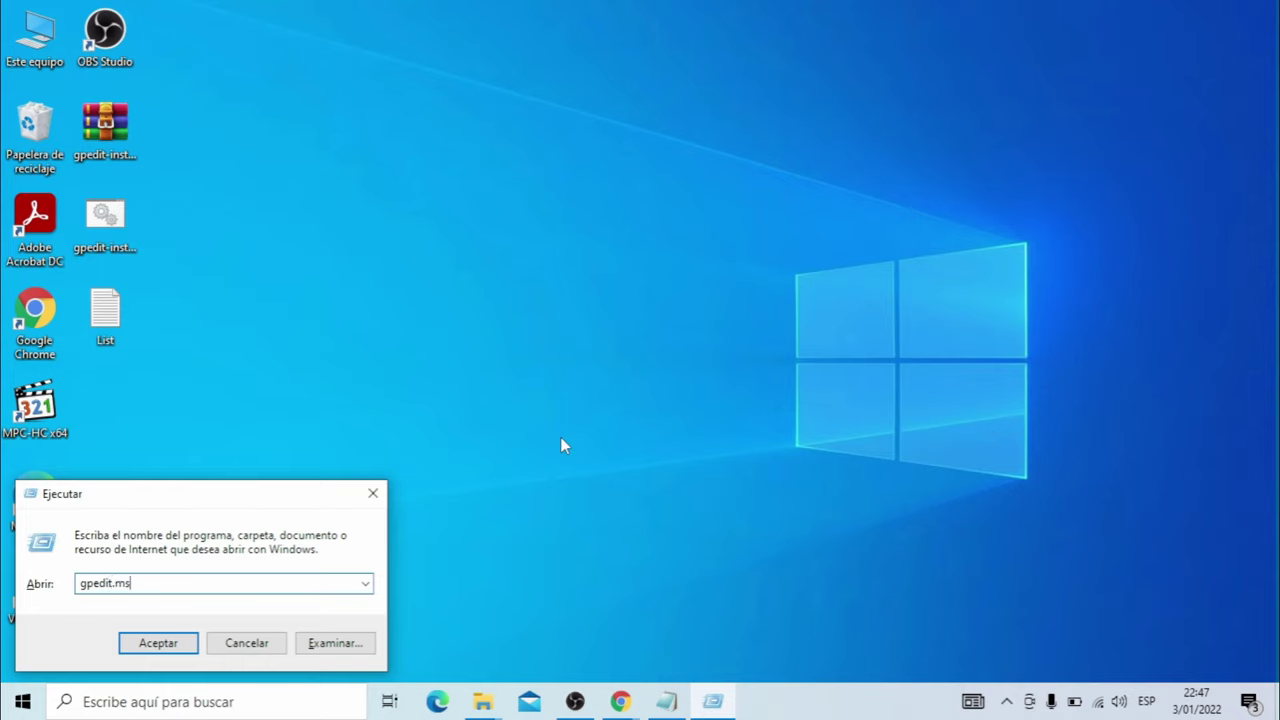